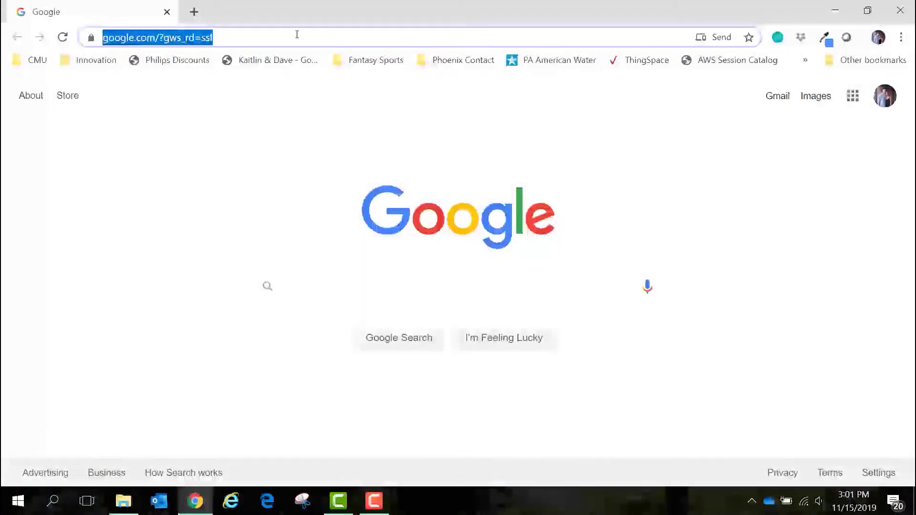
Load the TC ROUTER 3002T-4G ATT page at 192.168.0.1 and start signing in
{"action": "type", "text": "192"}
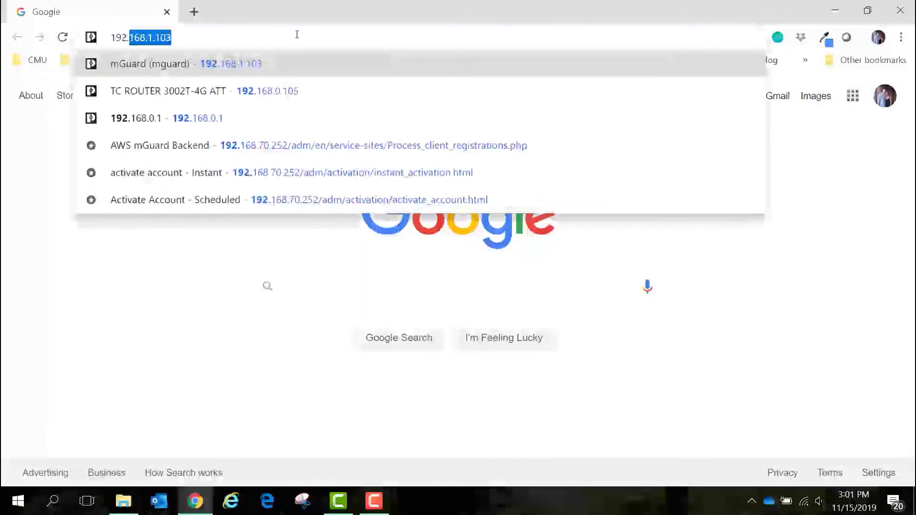
{"action": "type", "text": ".168."}
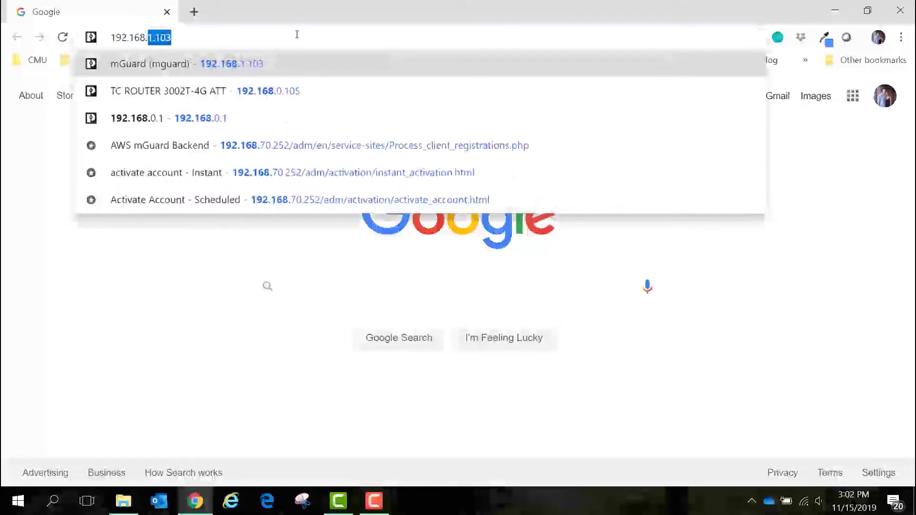
{"action": "type", "text": "0.1"}
{"action": "key", "text": "Return"}
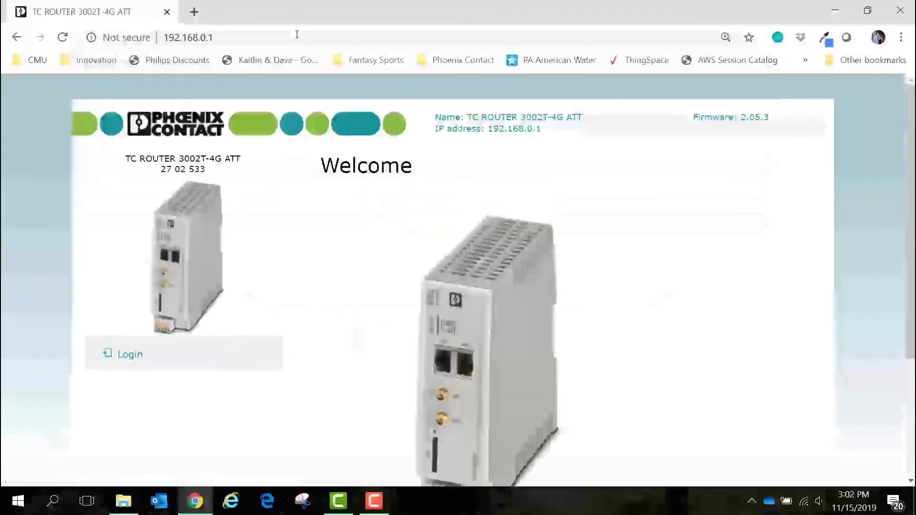
{"action": "left_click", "coordinate": [130, 355]}
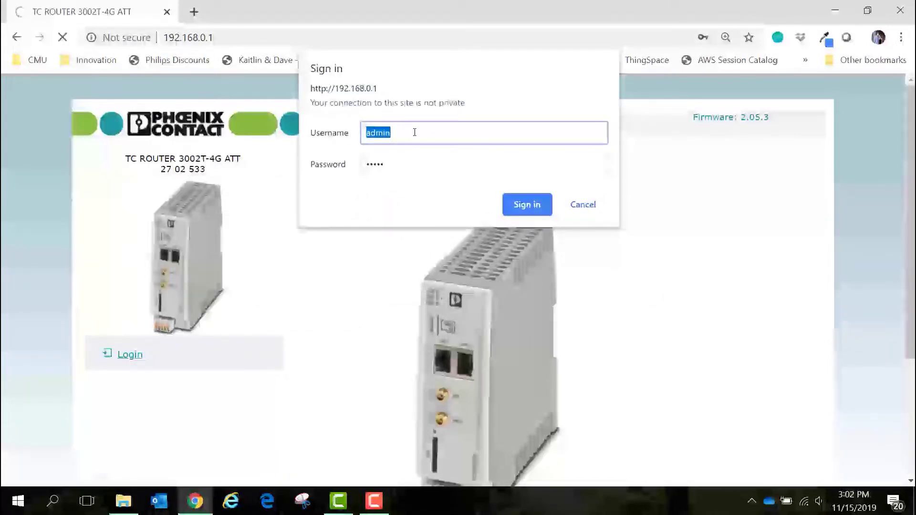
Enter the password, sign in, and view the Basic setup page fields
{"action": "key", "text": "Tab"}
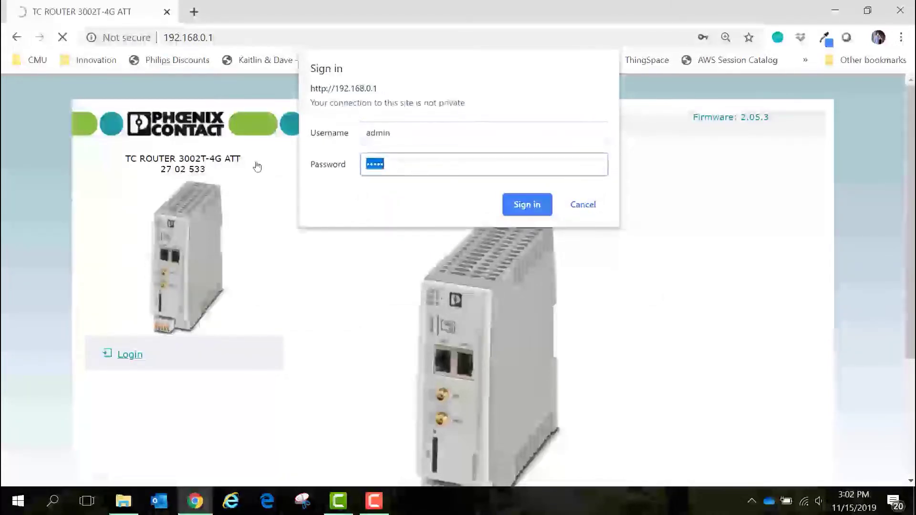
{"action": "type", "text": "admin"}
{"action": "left_click", "coordinate": [527, 205]}
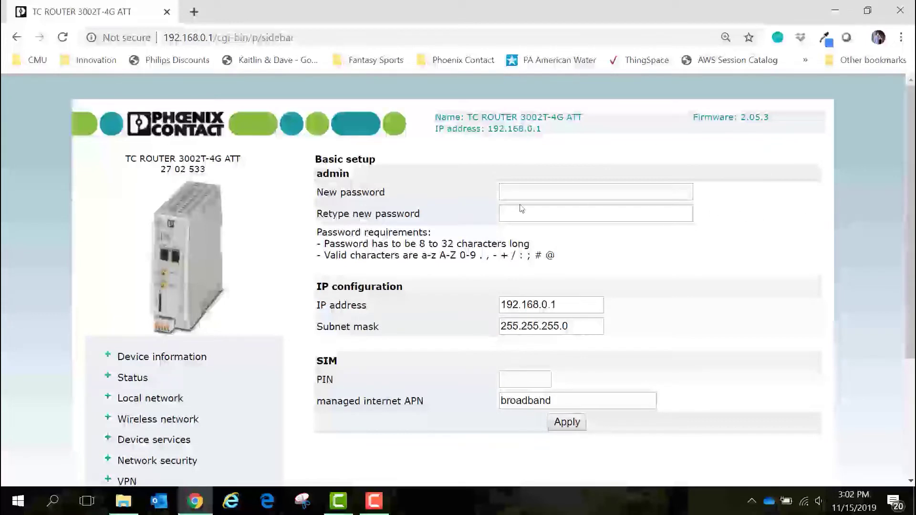
{"action": "scroll", "coordinate": [271, 319], "scroll_direction": "down", "scroll_amount": 1}
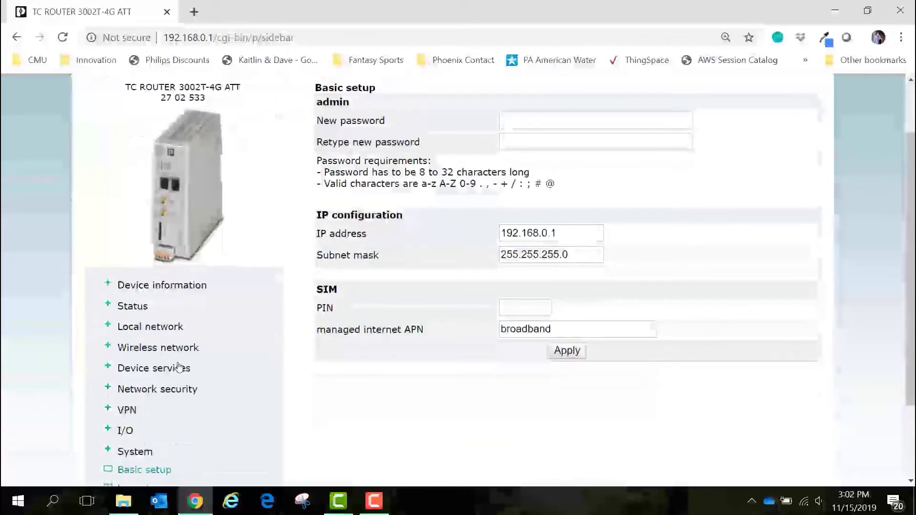
Under Wireless network > SIM, choose USA (310) as the country and apply it
{"action": "left_click", "coordinate": [150, 349]}
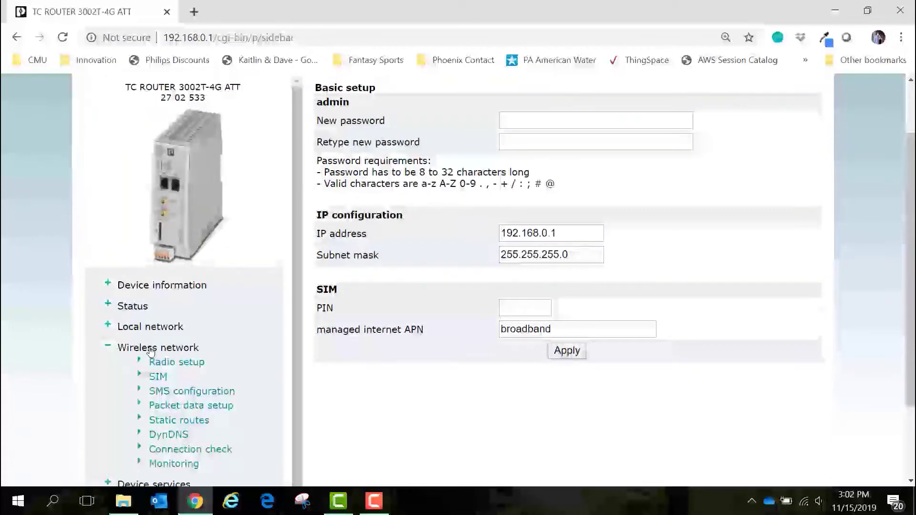
{"action": "left_click", "coordinate": [158, 377]}
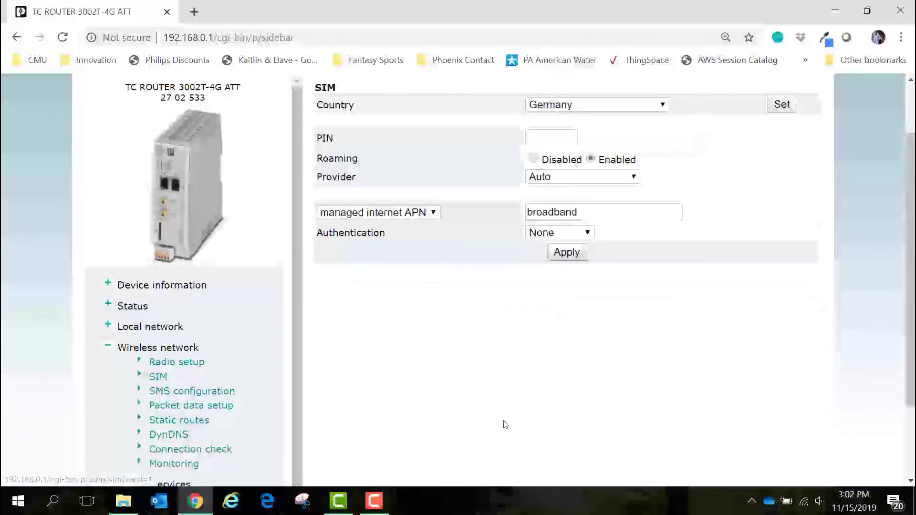
{"action": "scroll", "coordinate": [506, 425], "scroll_direction": "up", "scroll_amount": 1}
{"action": "left_click", "coordinate": [663, 178]}
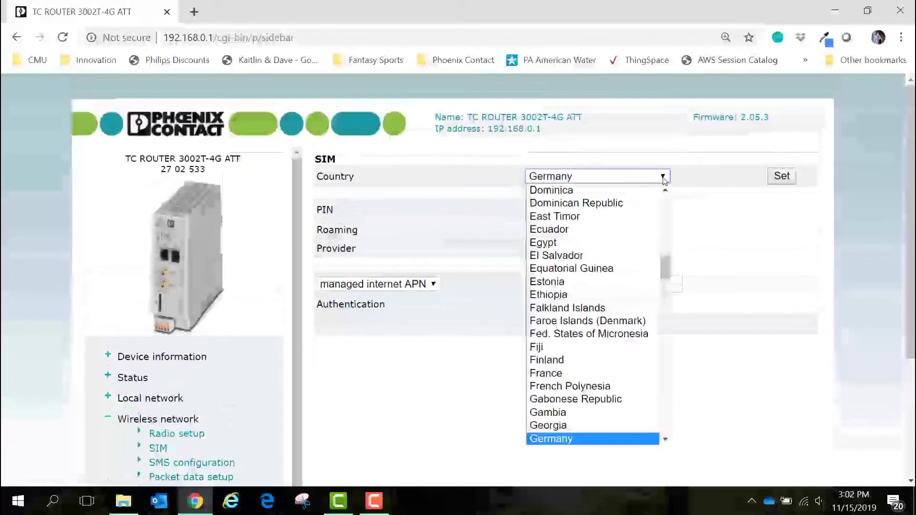
{"action": "left_click_drag", "start_coordinate": [664, 272], "coordinate": [663, 432]}
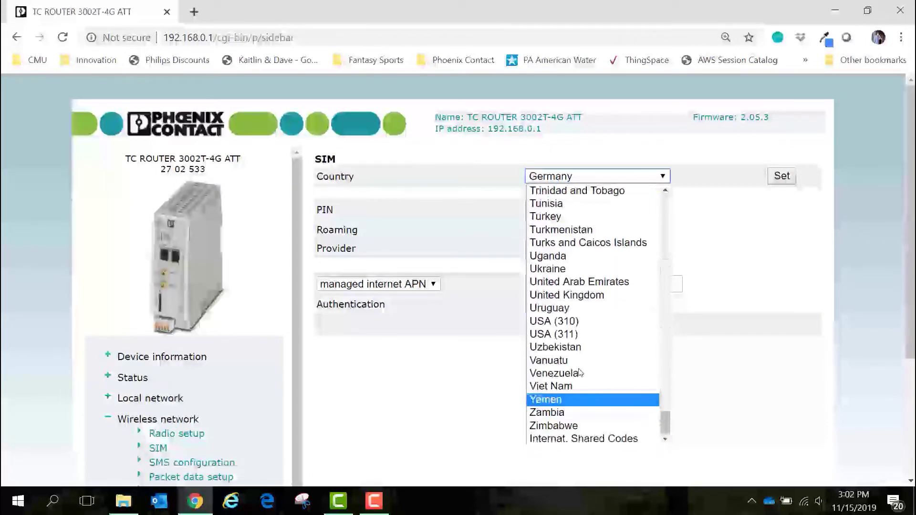
{"action": "left_click", "coordinate": [558, 324]}
{"action": "left_click", "coordinate": [772, 180]}
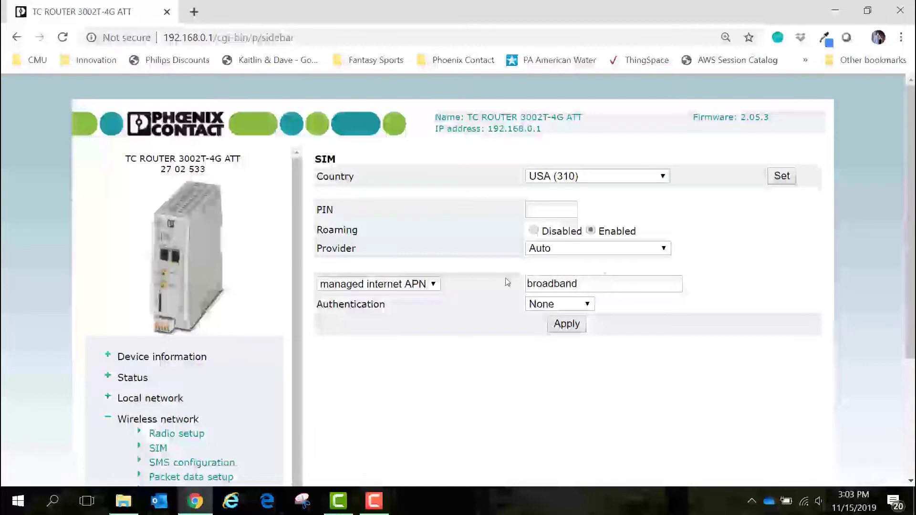
{"action": "left_click", "coordinate": [434, 286]}
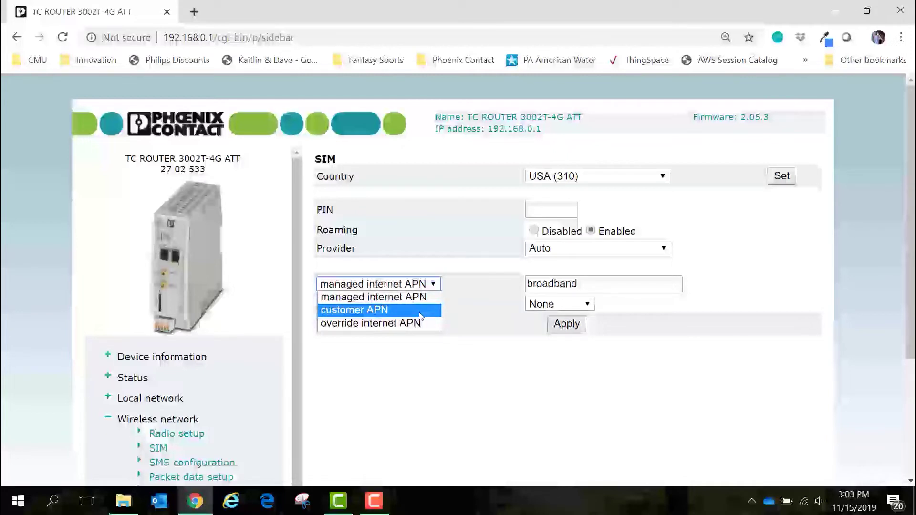
{"action": "left_click", "coordinate": [441, 284]}
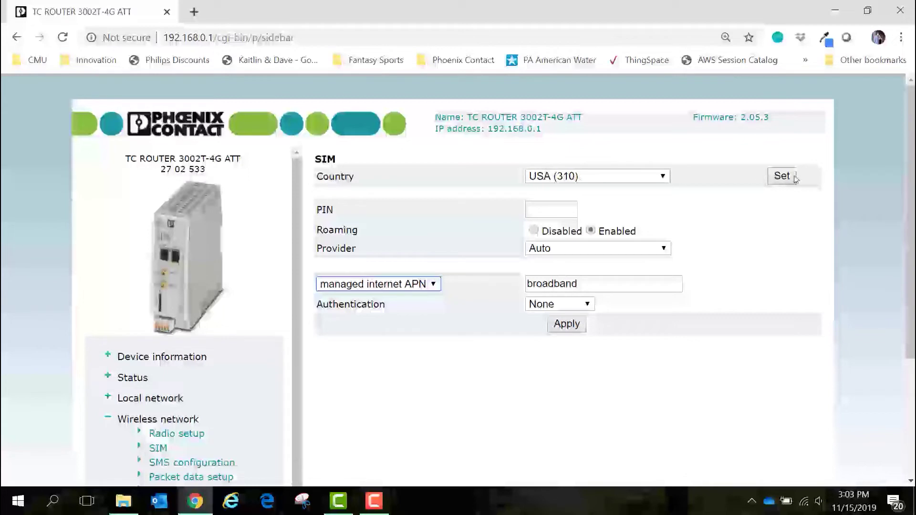
{"action": "left_click", "coordinate": [773, 202]}
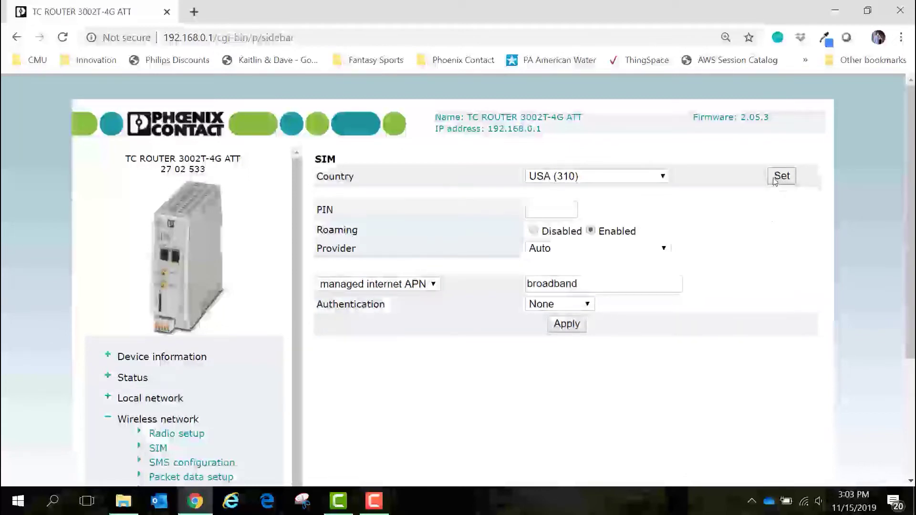
{"action": "left_click", "coordinate": [457, 284]}
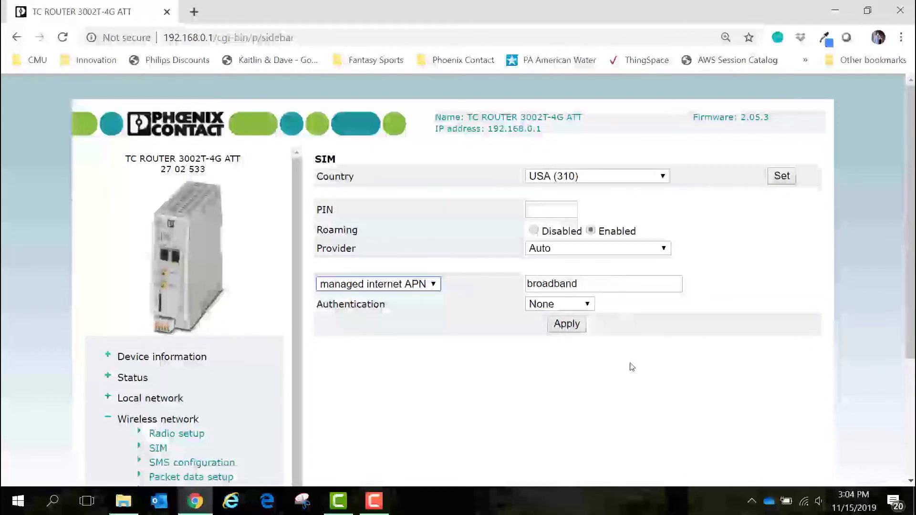
{"action": "scroll", "coordinate": [210, 353], "scroll_direction": "down", "scroll_amount": 1}
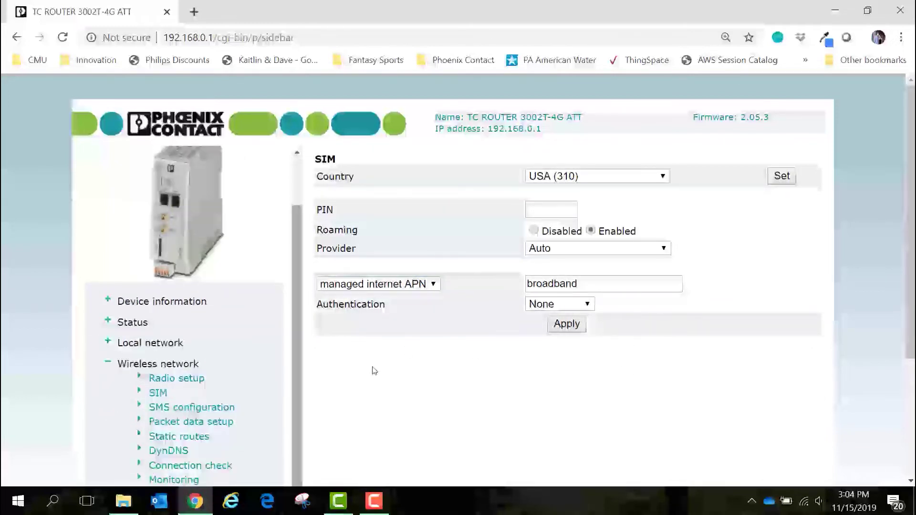
Set Packet data to Enabled in Packet data setup and apply it
{"action": "scroll", "coordinate": [296, 334], "scroll_direction": "down", "scroll_amount": 1}
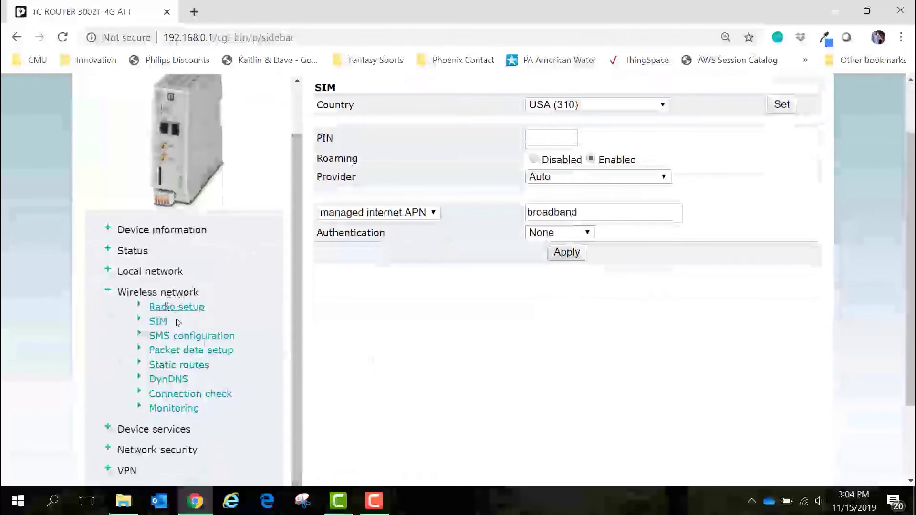
{"action": "left_click", "coordinate": [187, 356]}
{"action": "scroll", "coordinate": [599, 370], "scroll_direction": "up", "scroll_amount": 1}
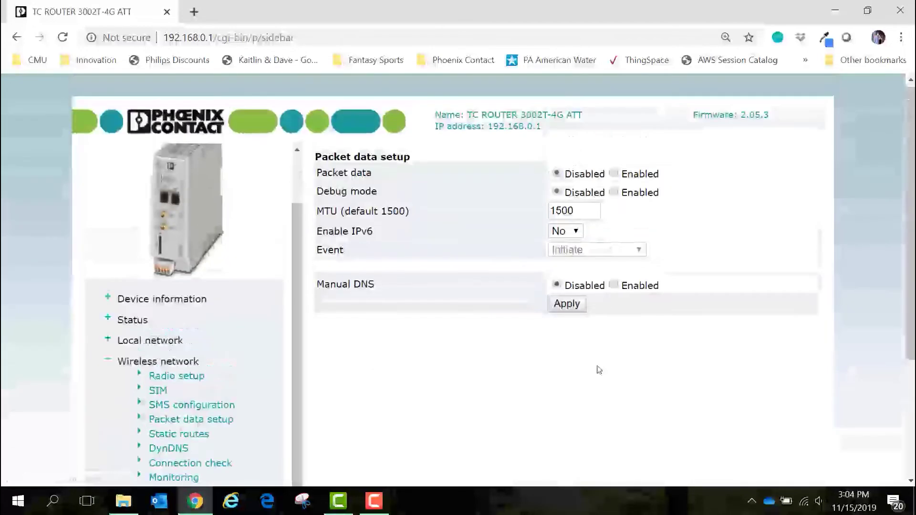
{"action": "left_click", "coordinate": [614, 177]}
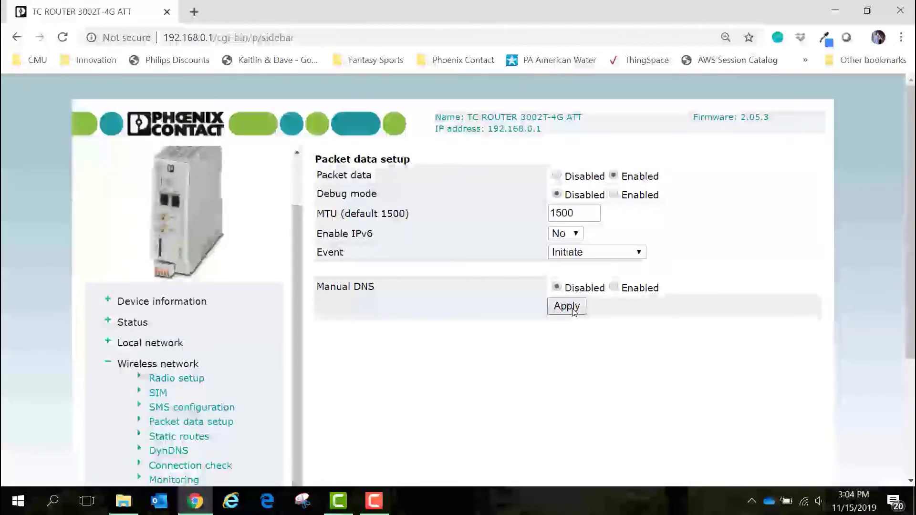
{"action": "left_click", "coordinate": [567, 307]}
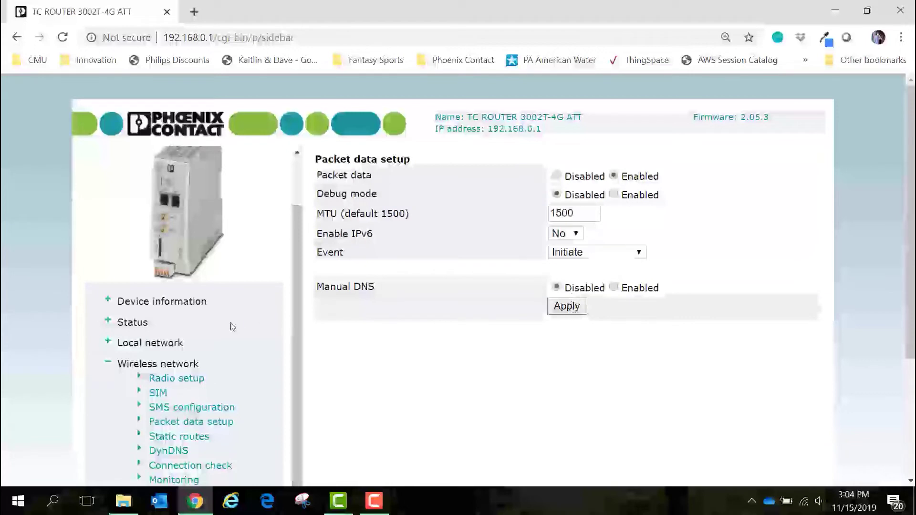
{"action": "left_click", "coordinate": [162, 367]}
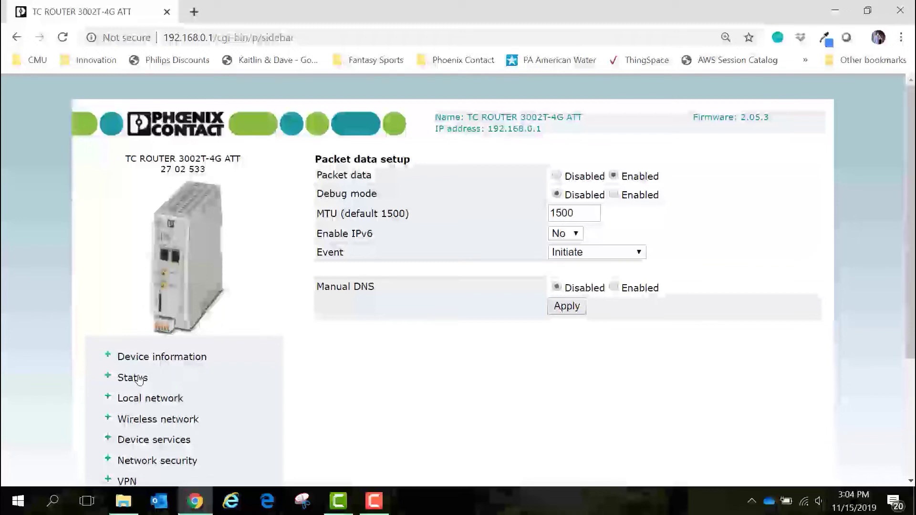
Open Status > Radio and highlight the AT&T provider and -69 dBm signal strength
{"action": "left_click", "coordinate": [135, 378]}
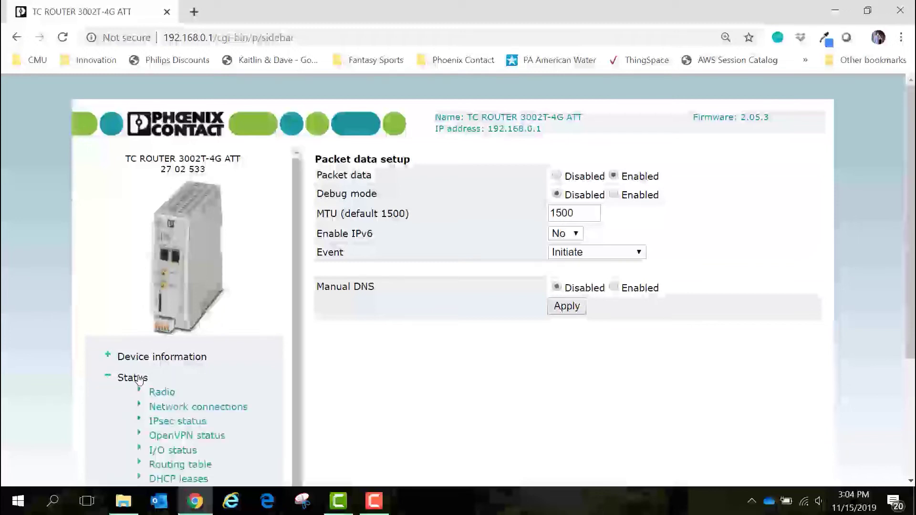
{"action": "left_click", "coordinate": [162, 392]}
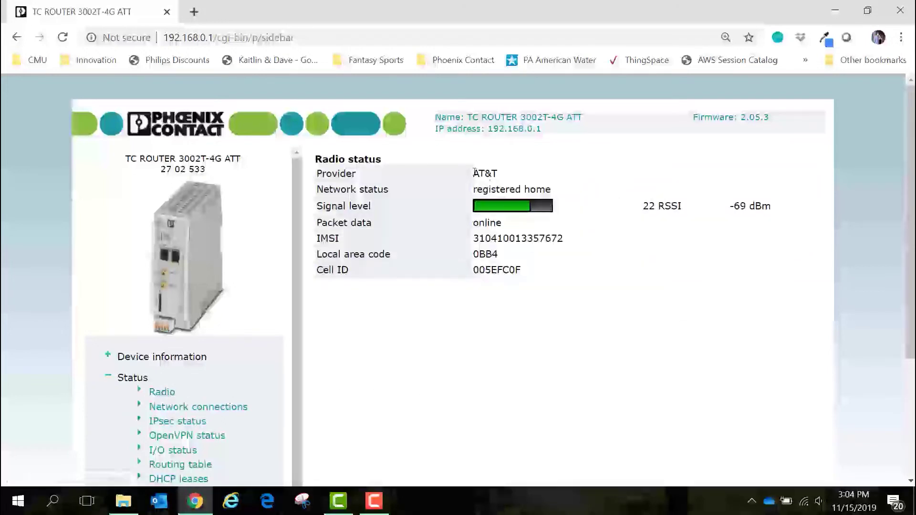
{"action": "left_click_drag", "start_coordinate": [474, 171], "coordinate": [552, 186]}
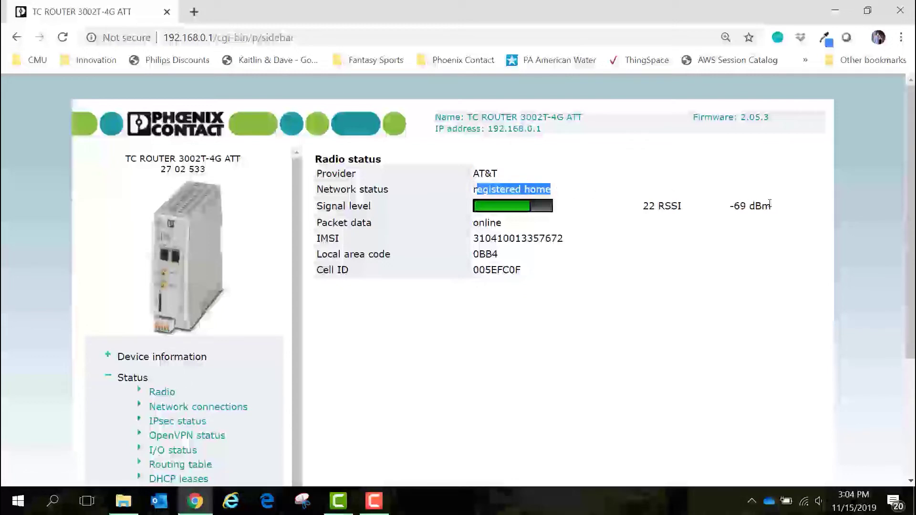
{"action": "left_click_drag", "start_coordinate": [730, 206], "coordinate": [773, 206]}
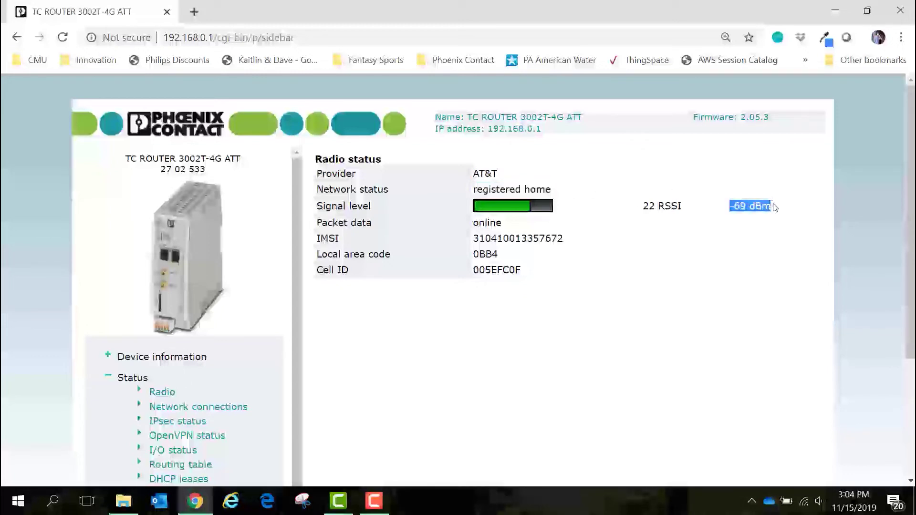
{"action": "left_click", "coordinate": [780, 209]}
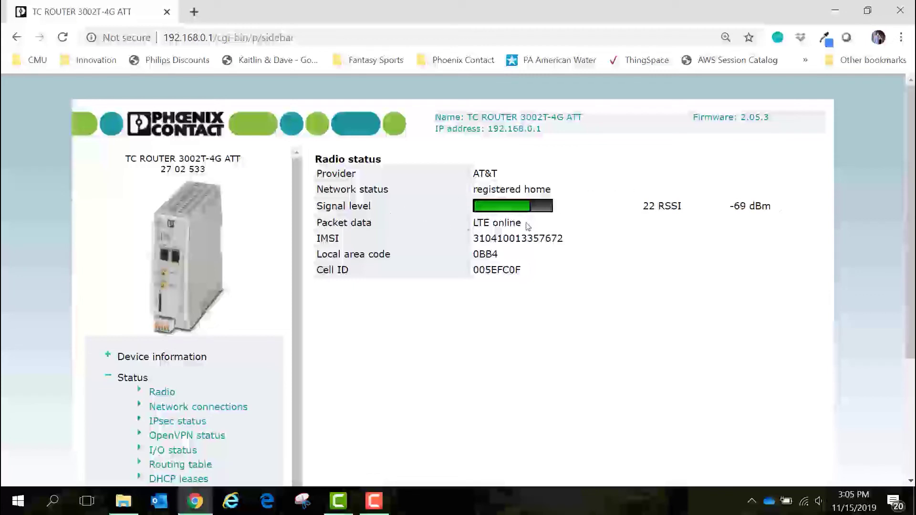
Scroll the Radio status page to check Packet data reads LTE online
{"action": "scroll", "coordinate": [524, 226], "scroll_direction": "down", "scroll_amount": 1}
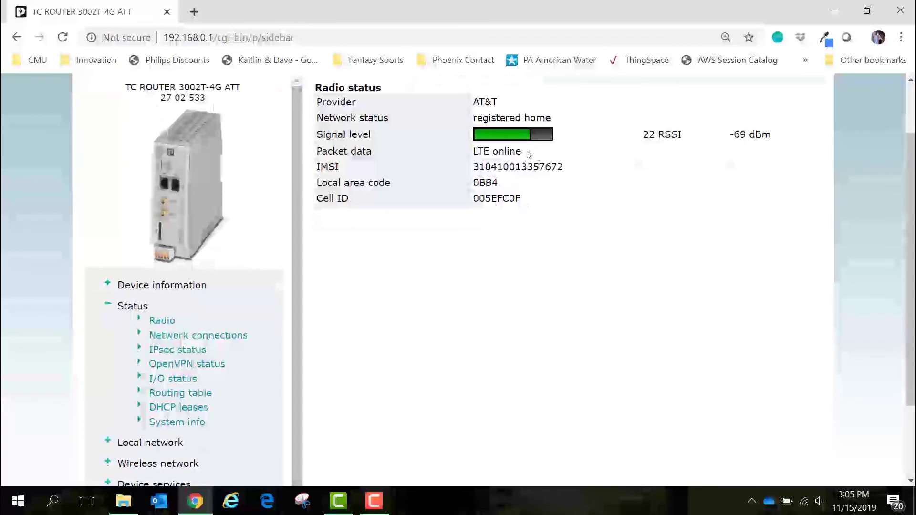
{"action": "scroll", "coordinate": [528, 154], "scroll_direction": "up", "scroll_amount": 1}
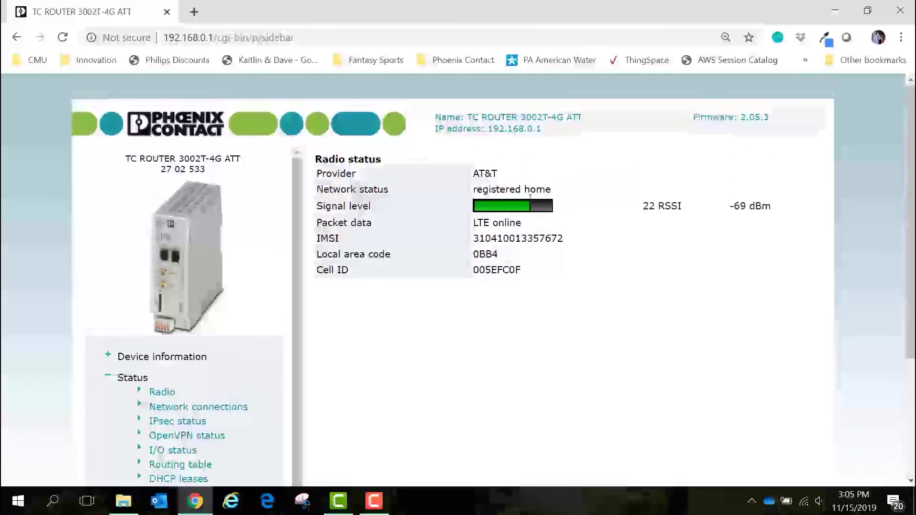